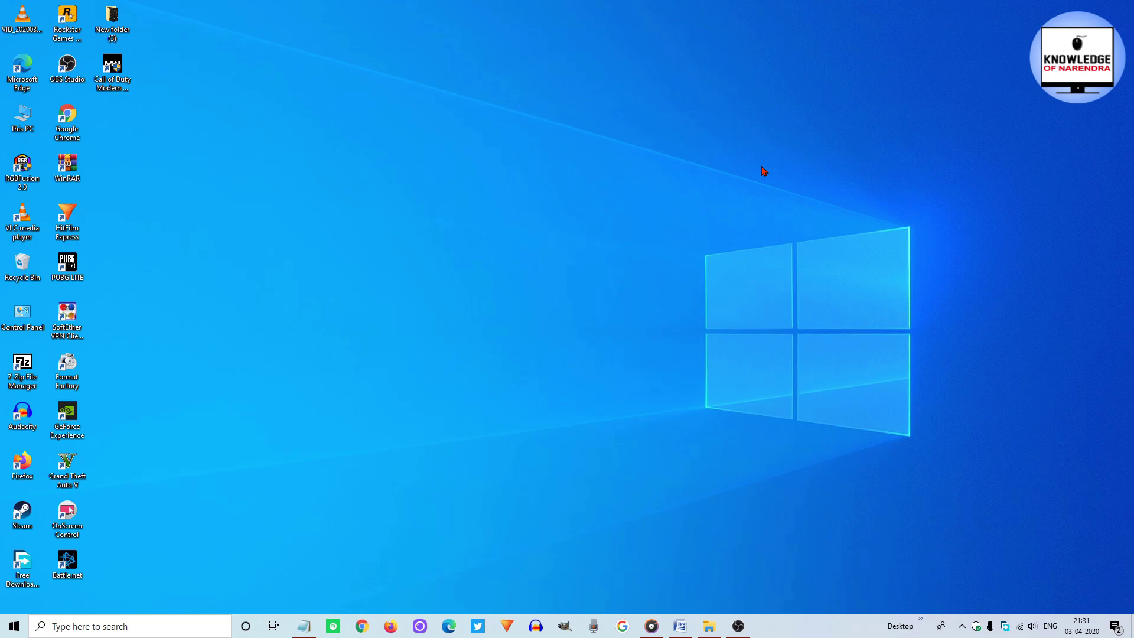
- Restore the Notepad window and minimise it, two times in a row
click(303, 626)
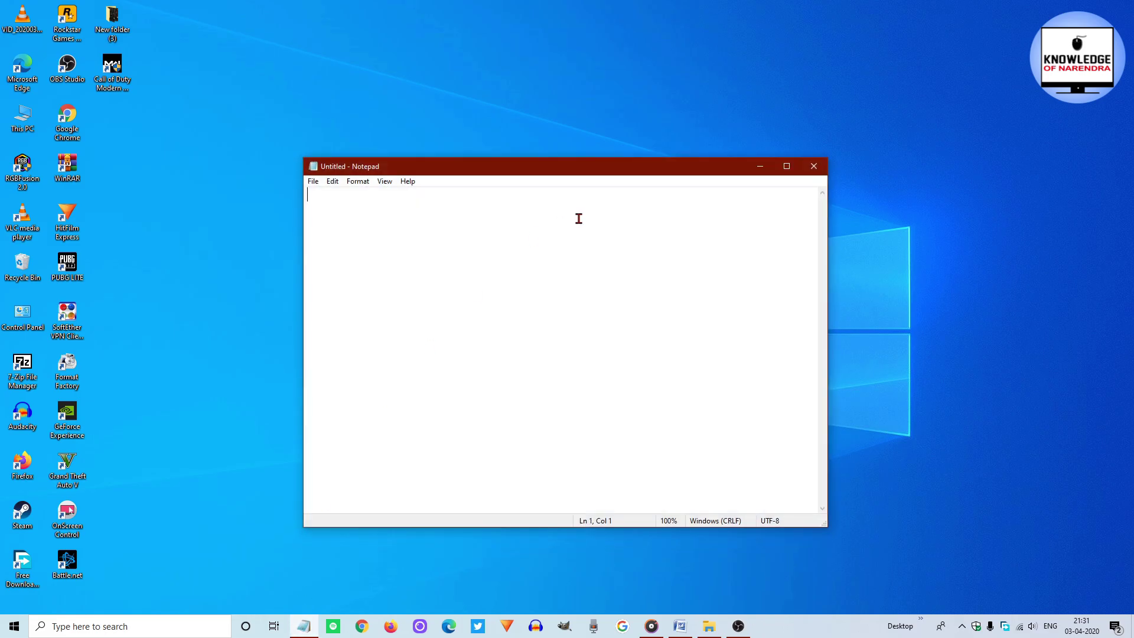
click(754, 172)
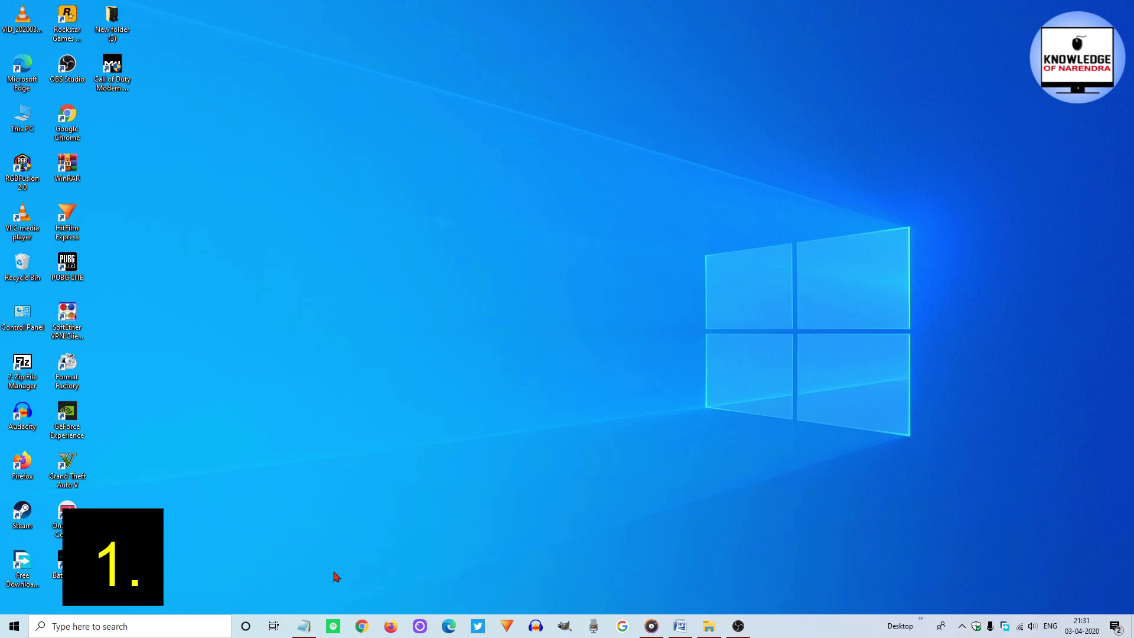
click(304, 624)
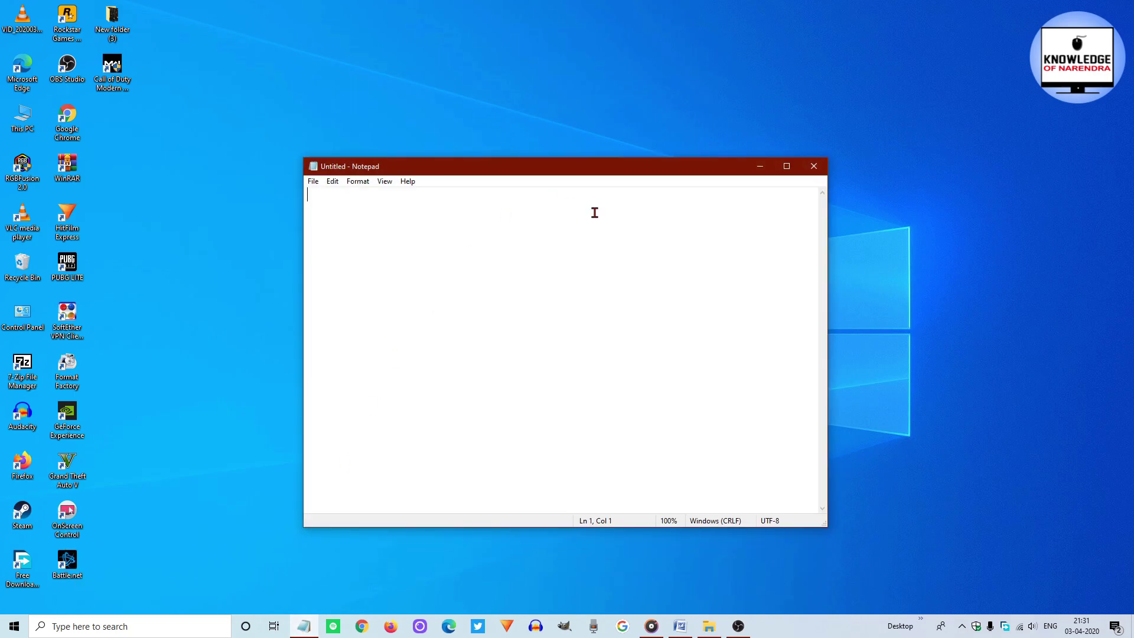
click(758, 172)
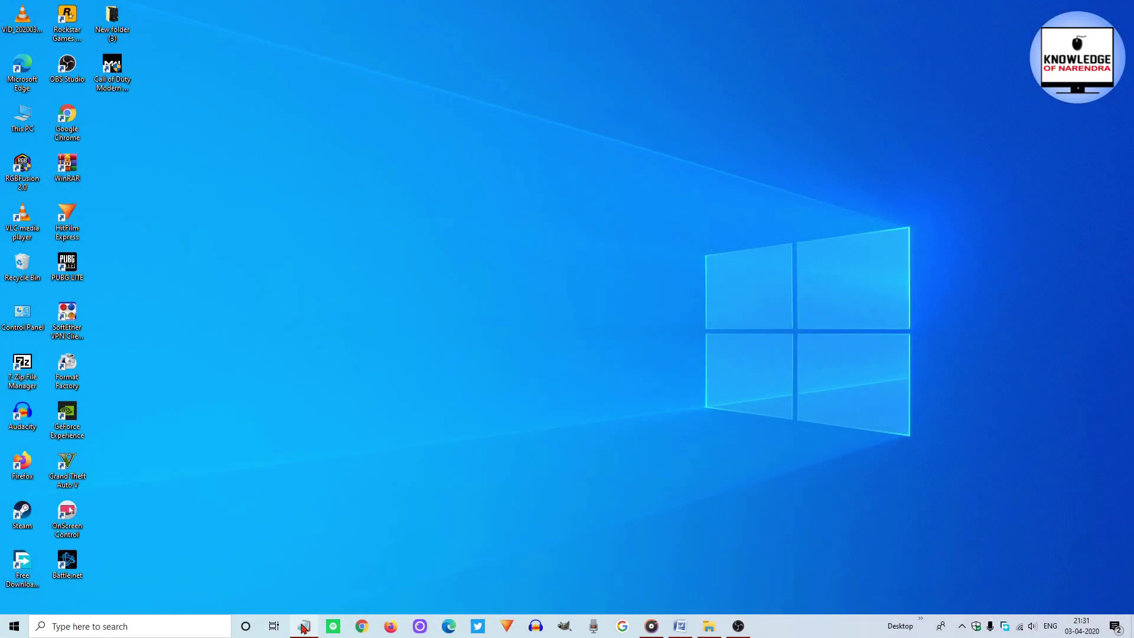
- Restore the Notepad, Word and New folder (3) windows and spread them across the desktop
click(303, 625)
drag(540, 171, 496, 156)
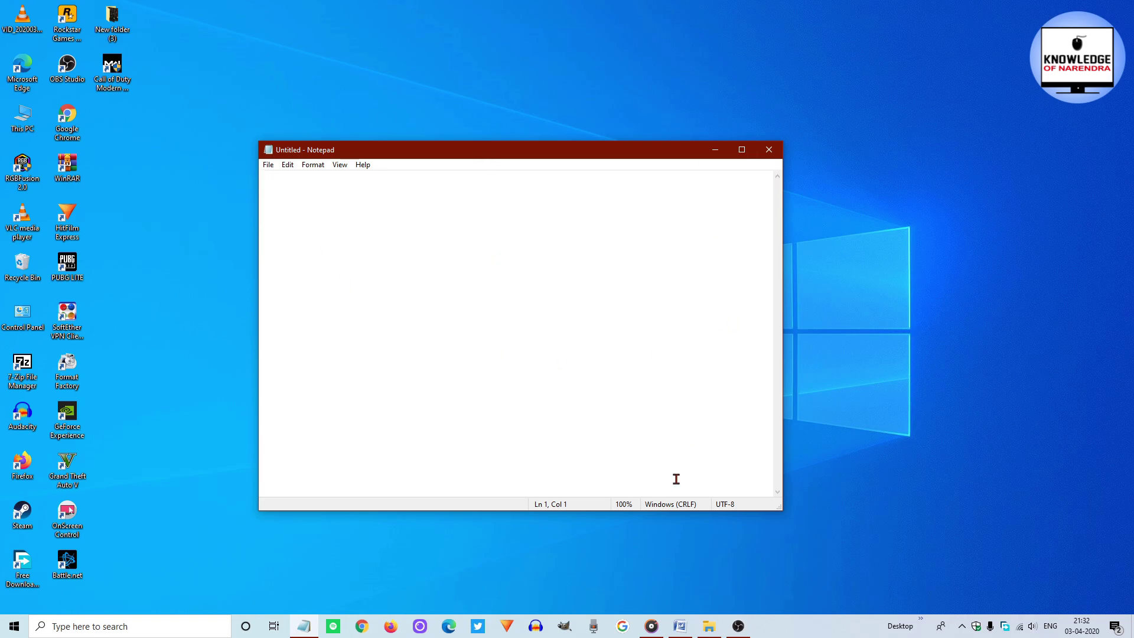
click(683, 628)
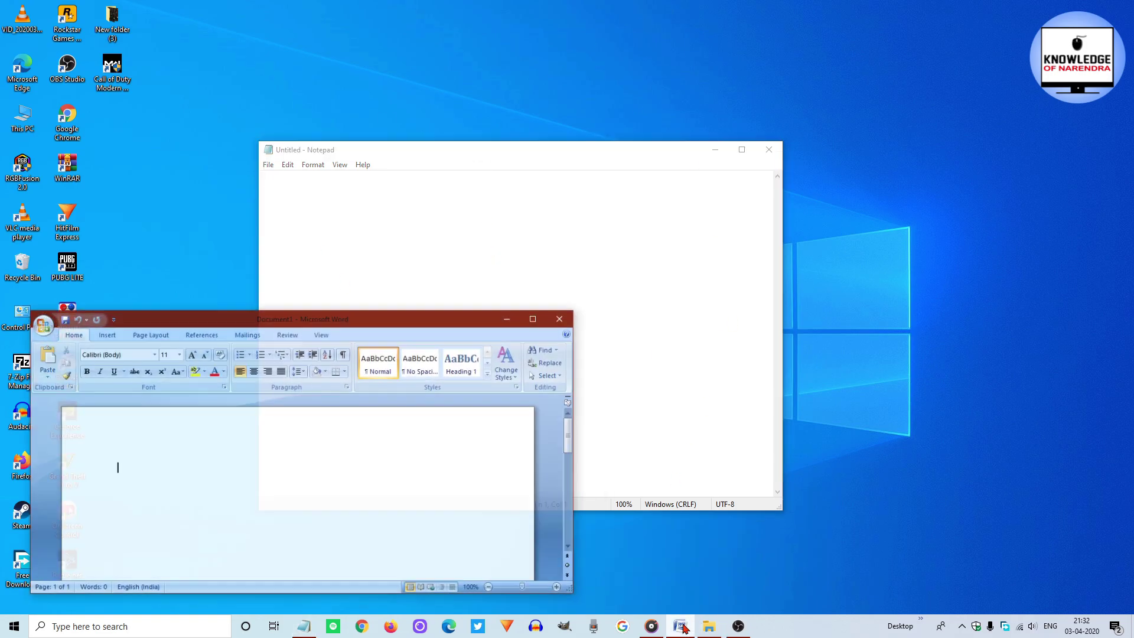
drag(384, 310, 443, 323)
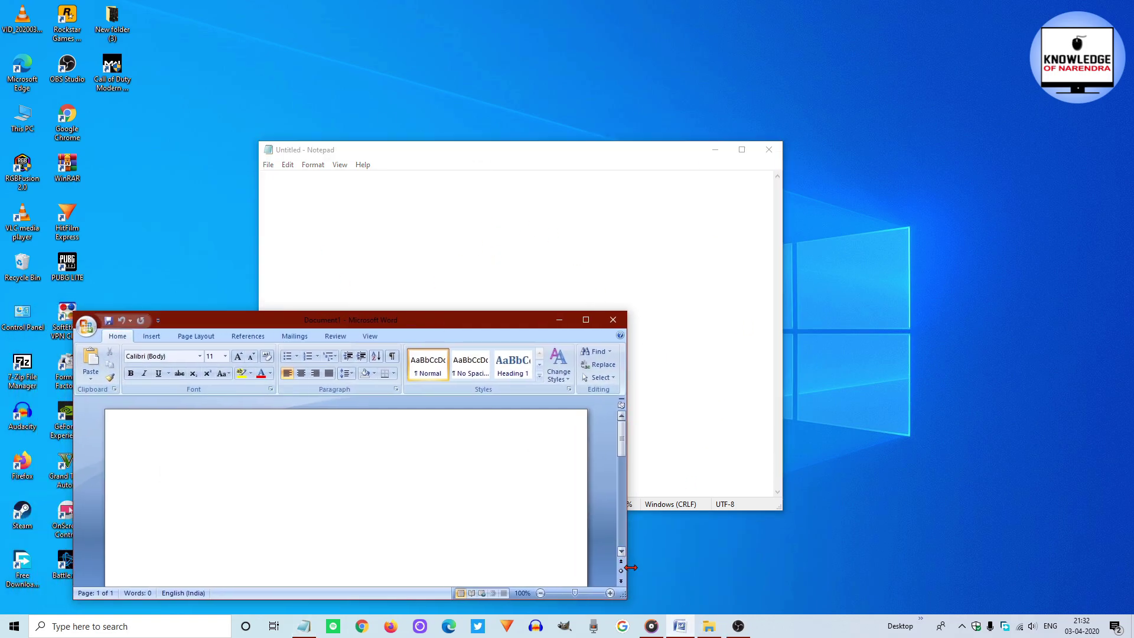
click(709, 625)
drag(906, 255, 890, 175)
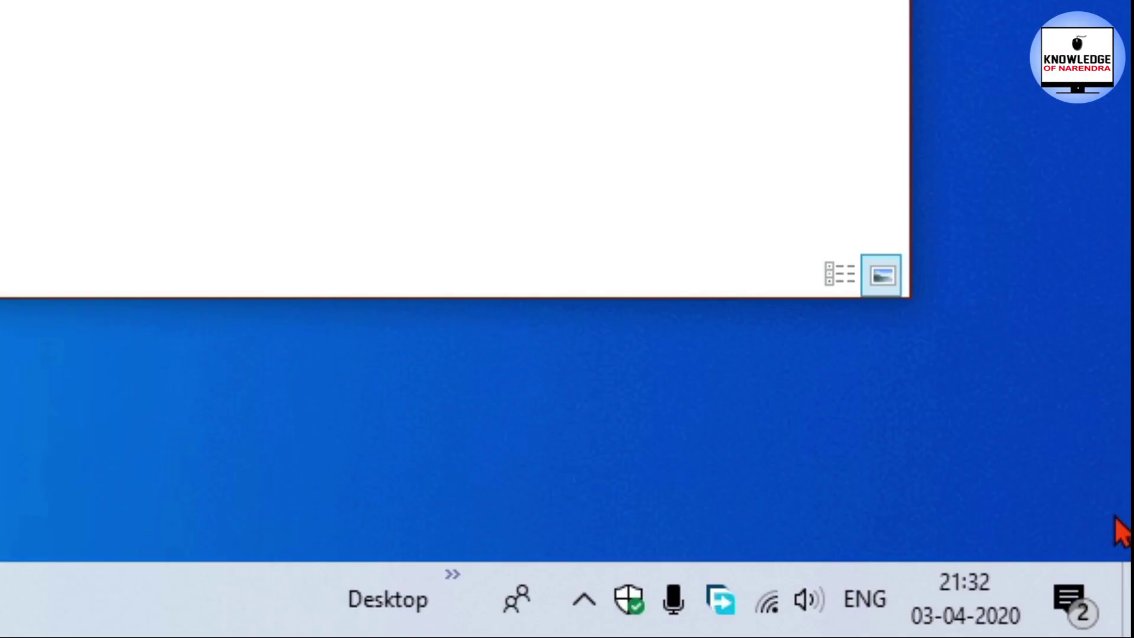
- Show the desktop by minimising all open windows at once, and bring them all back
click(1129, 626)
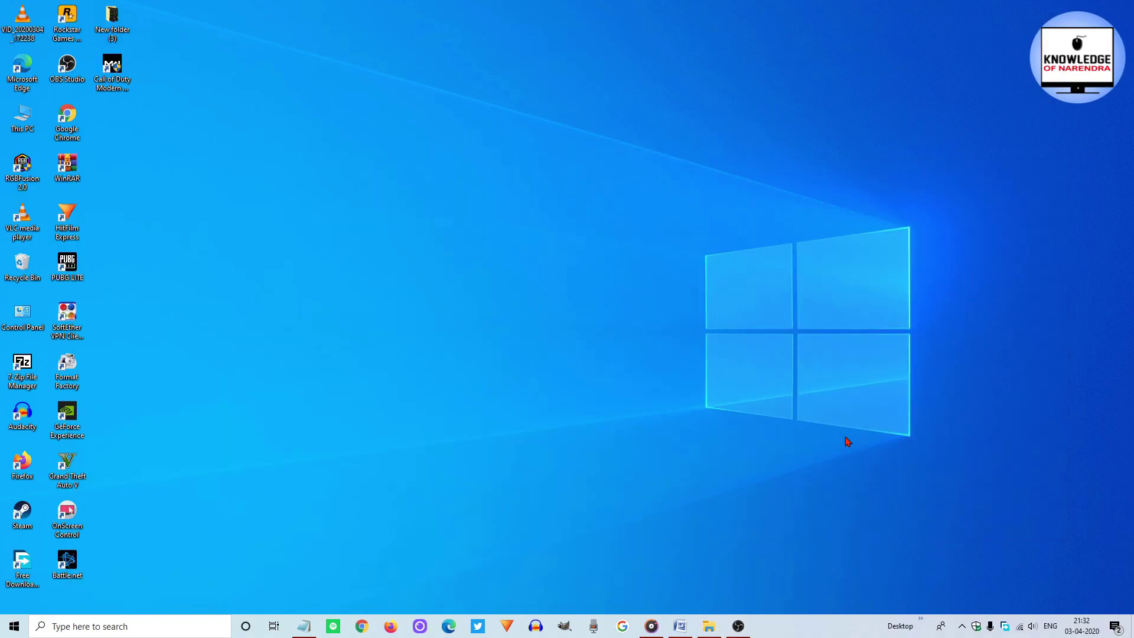
click(1133, 626)
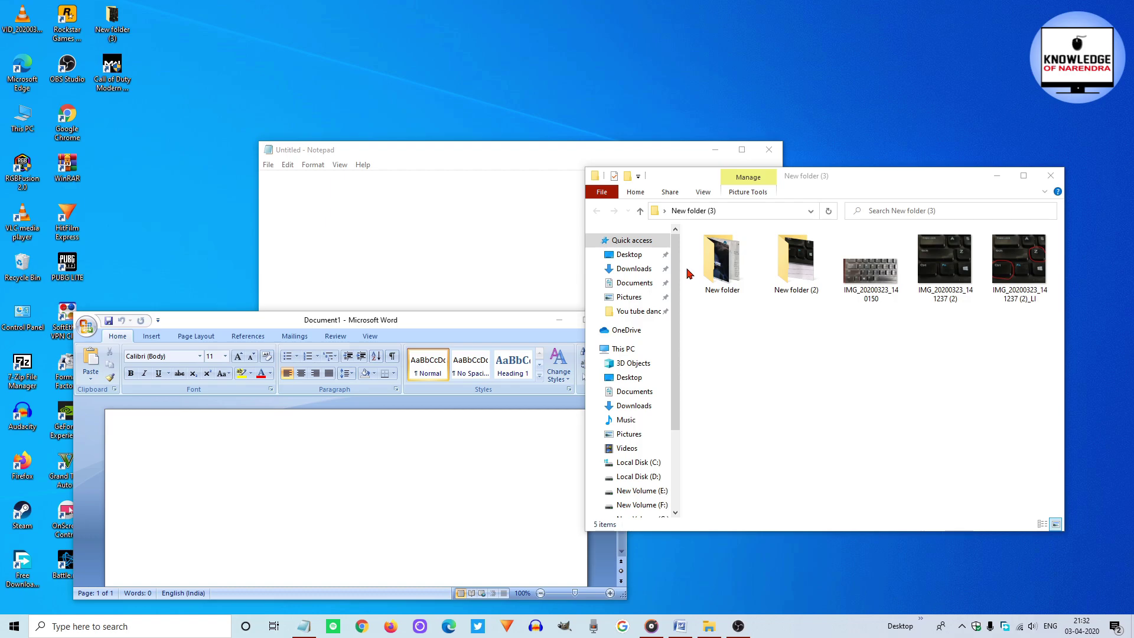
- Move the New folder (3) and Notepad windows apart so they overlap less, leaving Notepad in front
drag(849, 185, 897, 193)
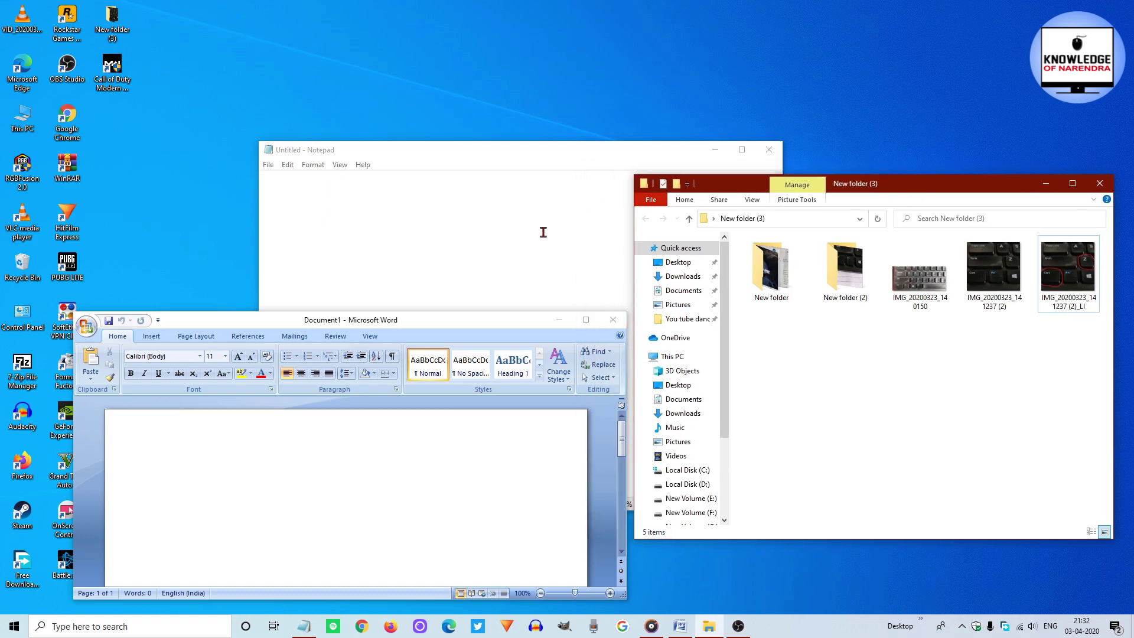
drag(493, 155, 459, 99)
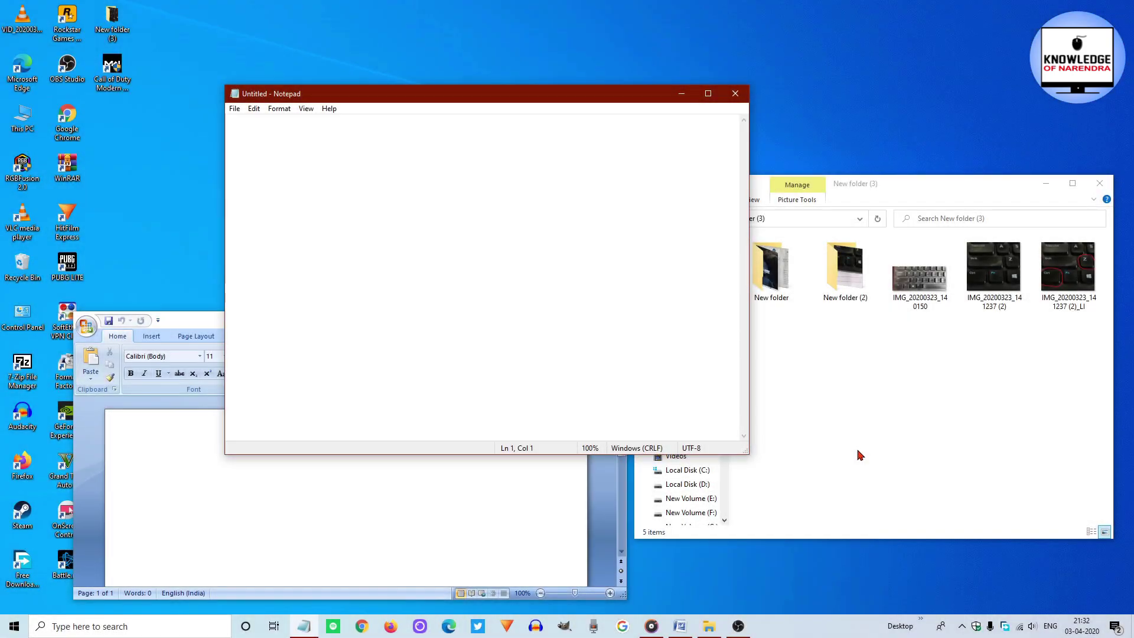
click(860, 455)
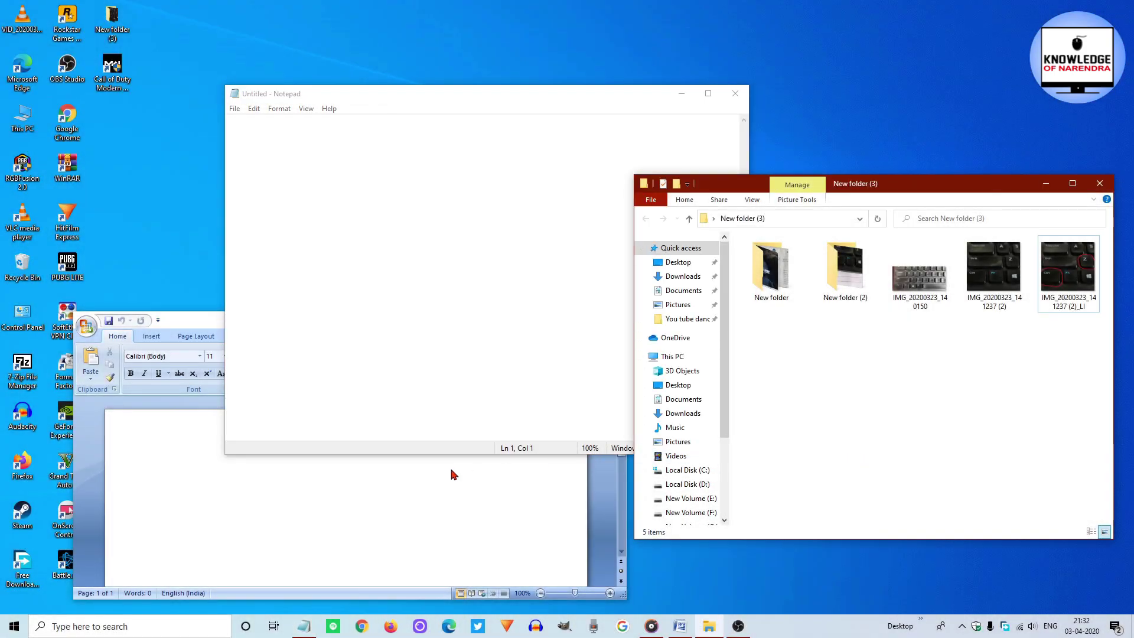
click(420, 492)
drag(431, 94, 414, 53)
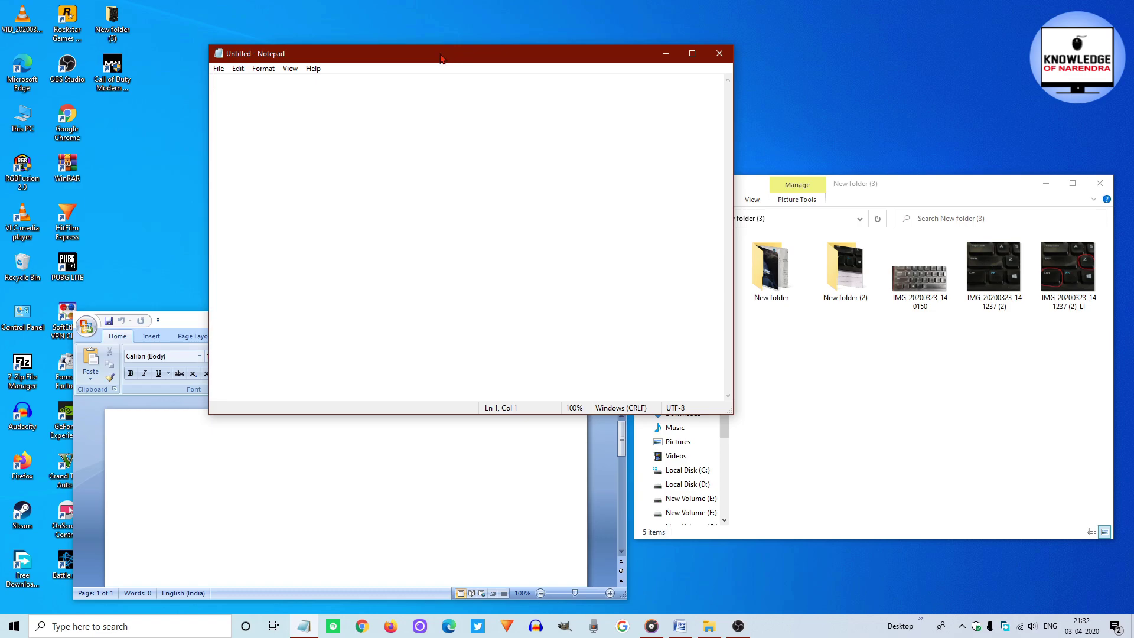
- Shake the Notepad window to minimise all other windows, and shake it again to restore them
mouse_move(440, 59)
mouse_down()
mouse_move(467, 103)
mouse_move(559, 139)
mouse_move(530, 186)
mouse_up()
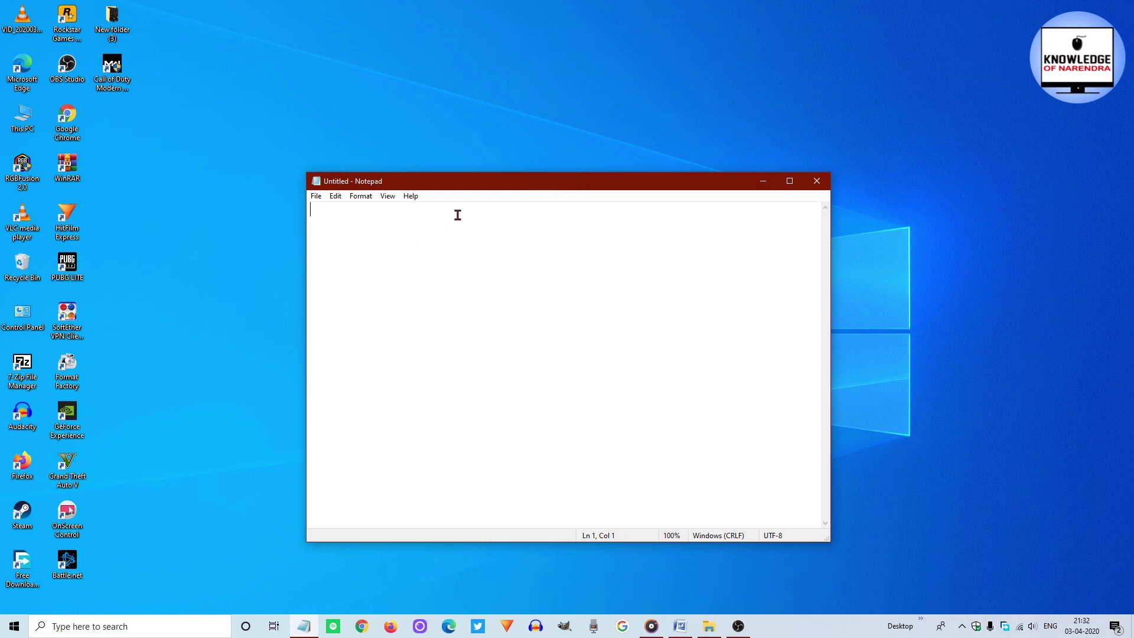
mouse_move(506, 186)
mouse_down()
mouse_move(440, 225)
mouse_move(461, 160)
mouse_up()
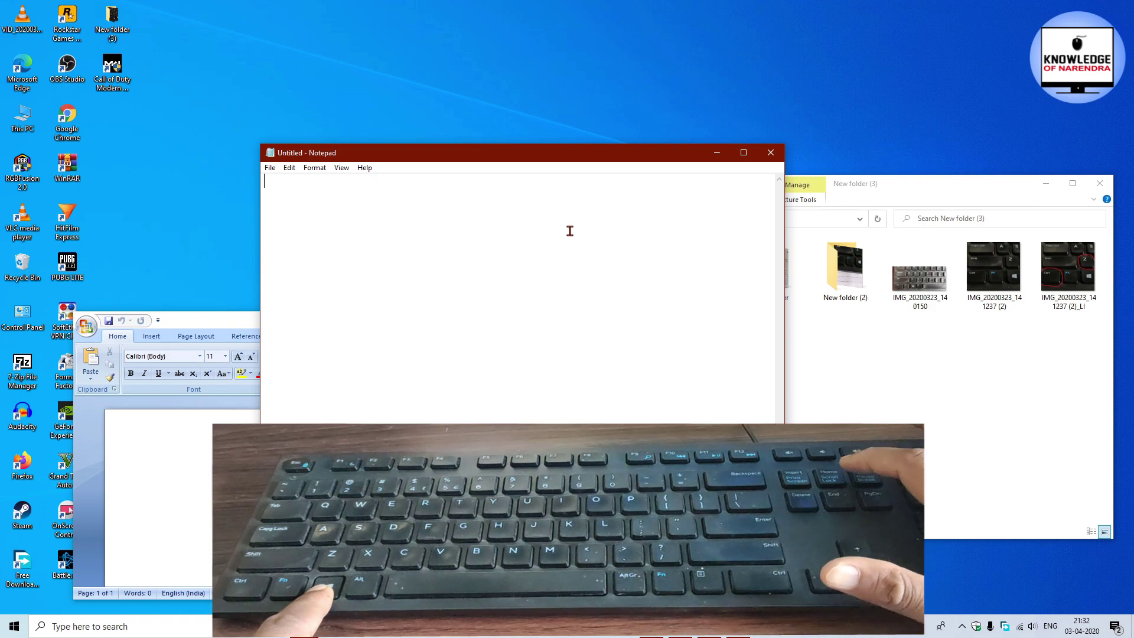
- Minimise every window except Notepad, shift the Notepad window slightly sideways, and minimise it as well
key(super+Home)
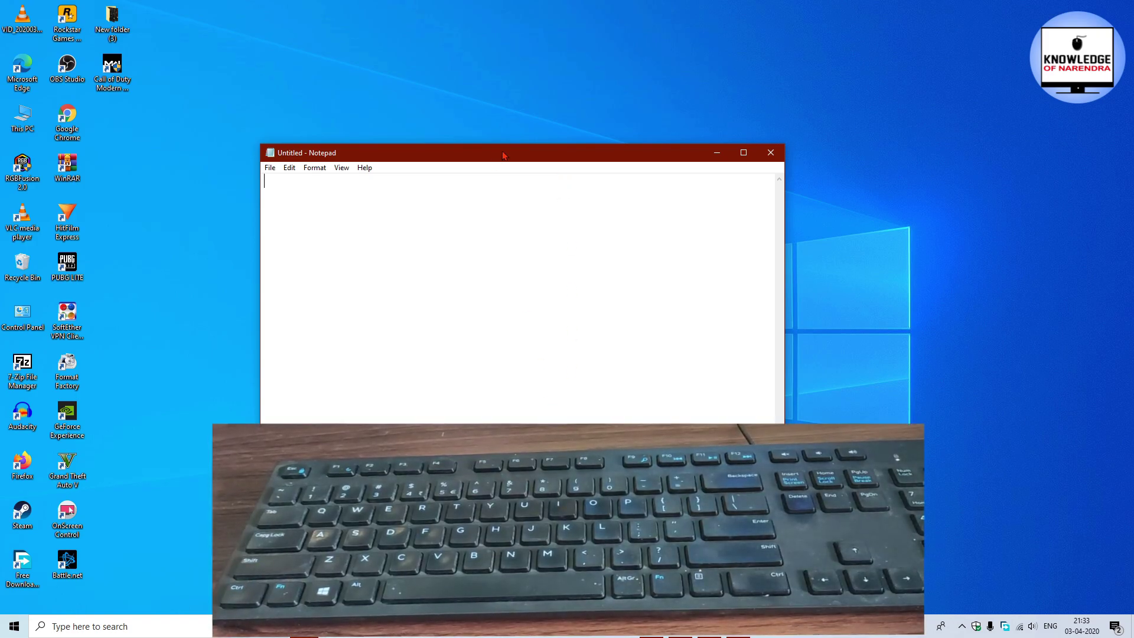
drag(498, 158, 525, 158)
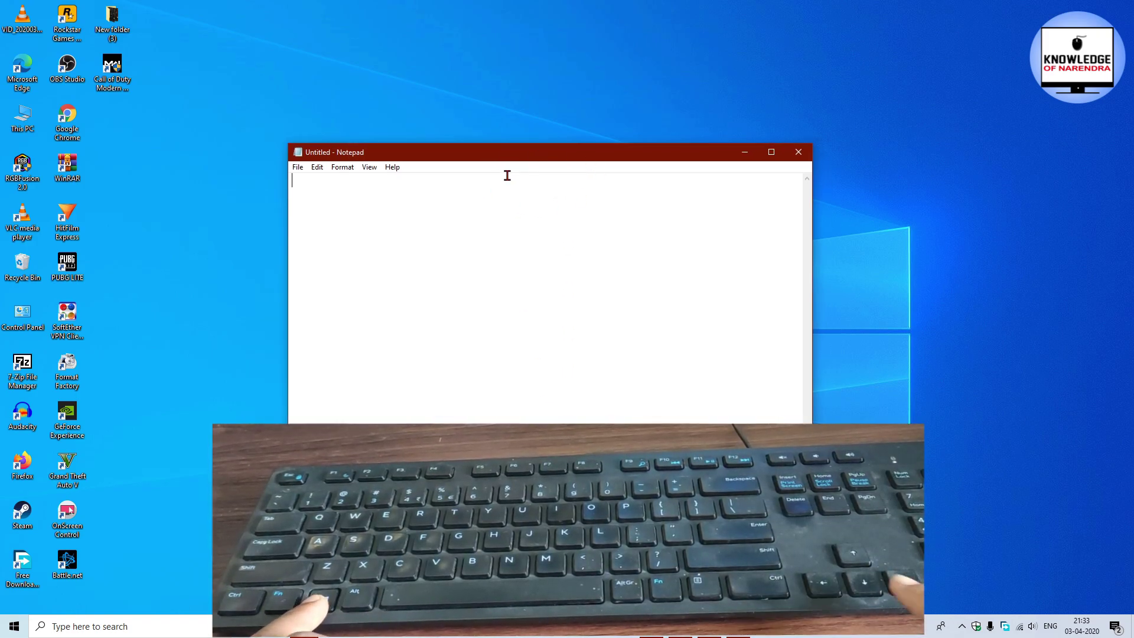
key(super+Down)
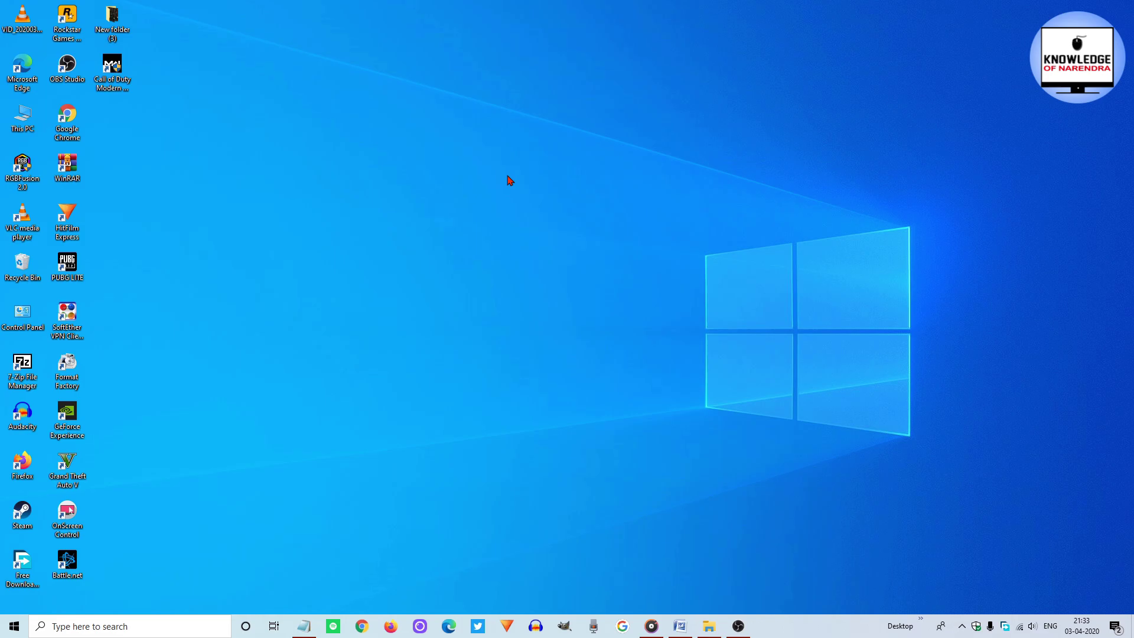
- Restore the Notepad window and minimise it with the Minimise command of its window control menu
click(304, 626)
mouse_move(457, 154)
mouse_down()
mouse_move(476, 154)
mouse_move(465, 143)
mouse_up()
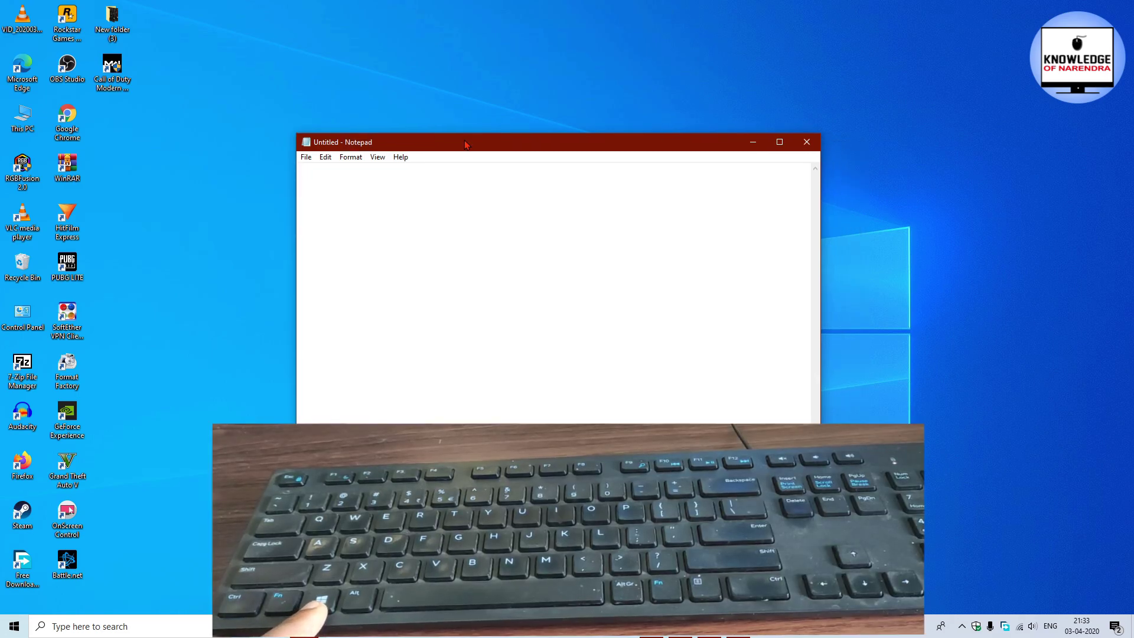
key(alt+space)
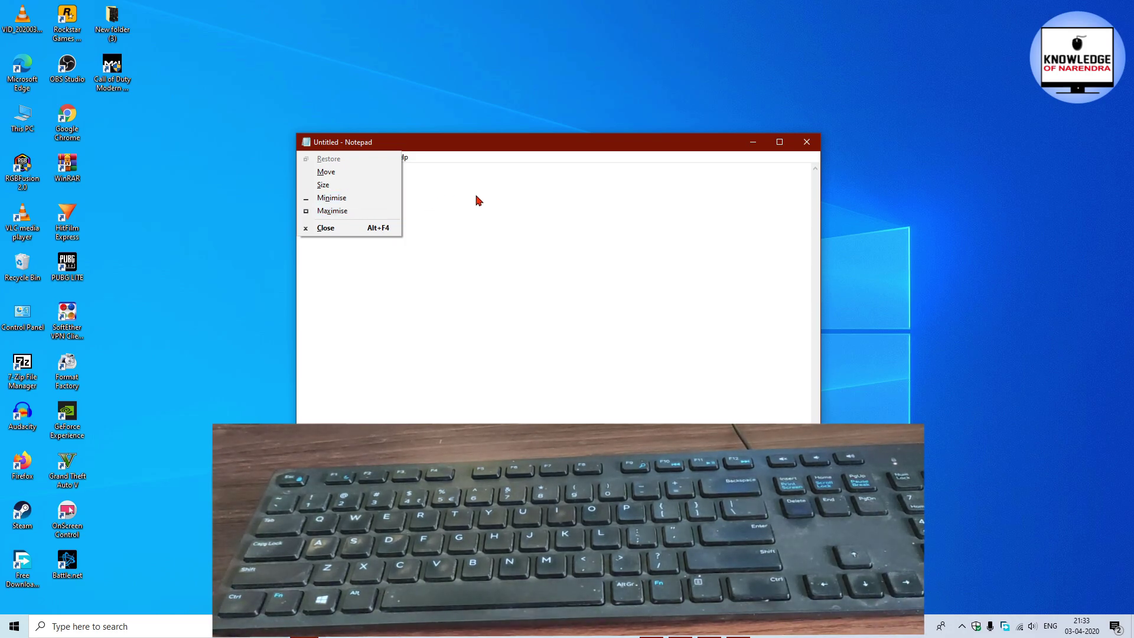
key(Down)
key(Down)
key(Down)
key(Down)
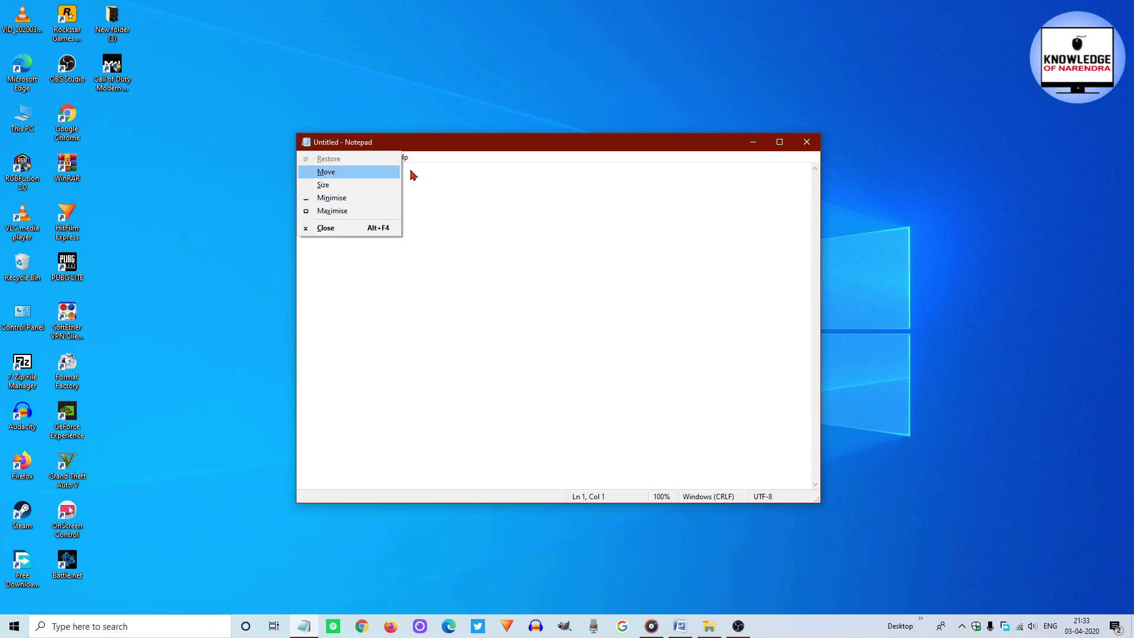
key(Up)
key(Up)
key(Up)
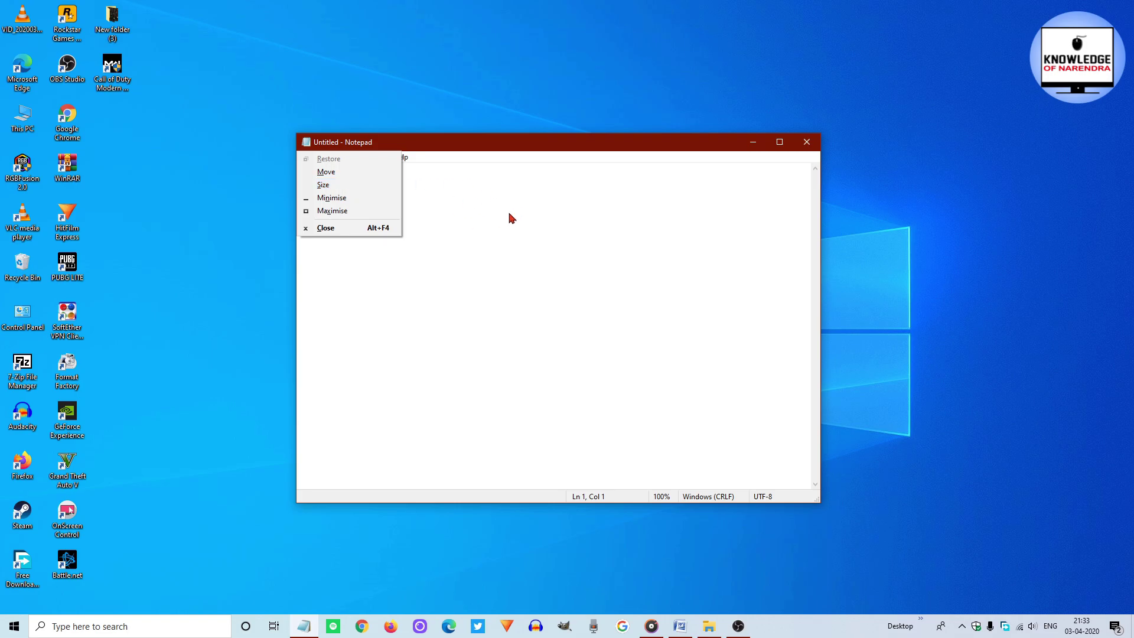
key(Down)
key(Down)
key(Down)
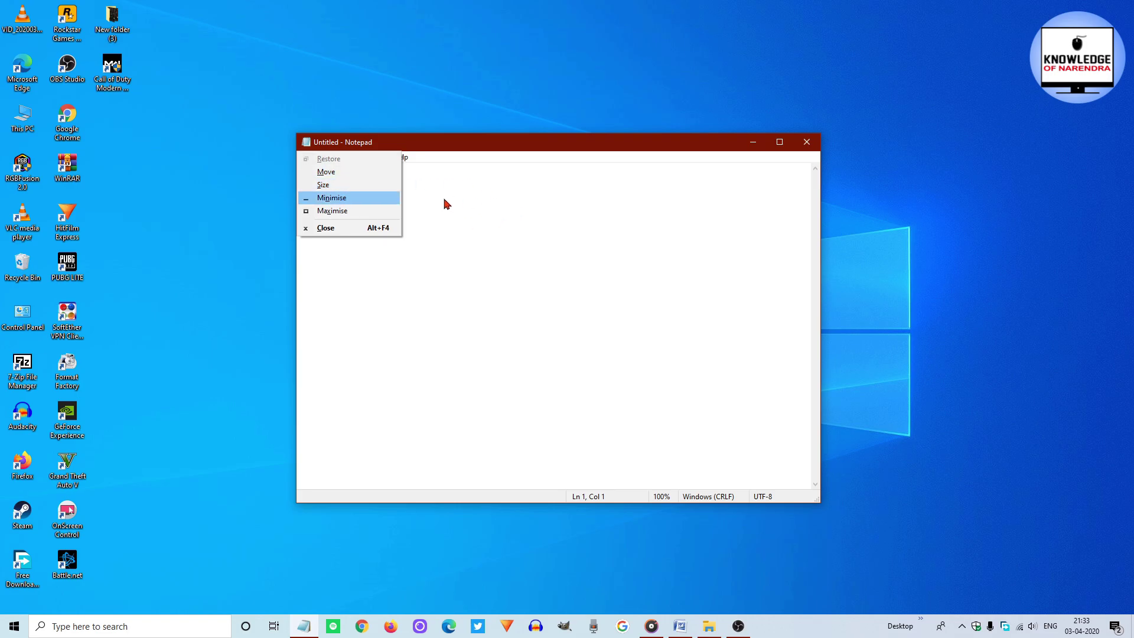
key(Return)
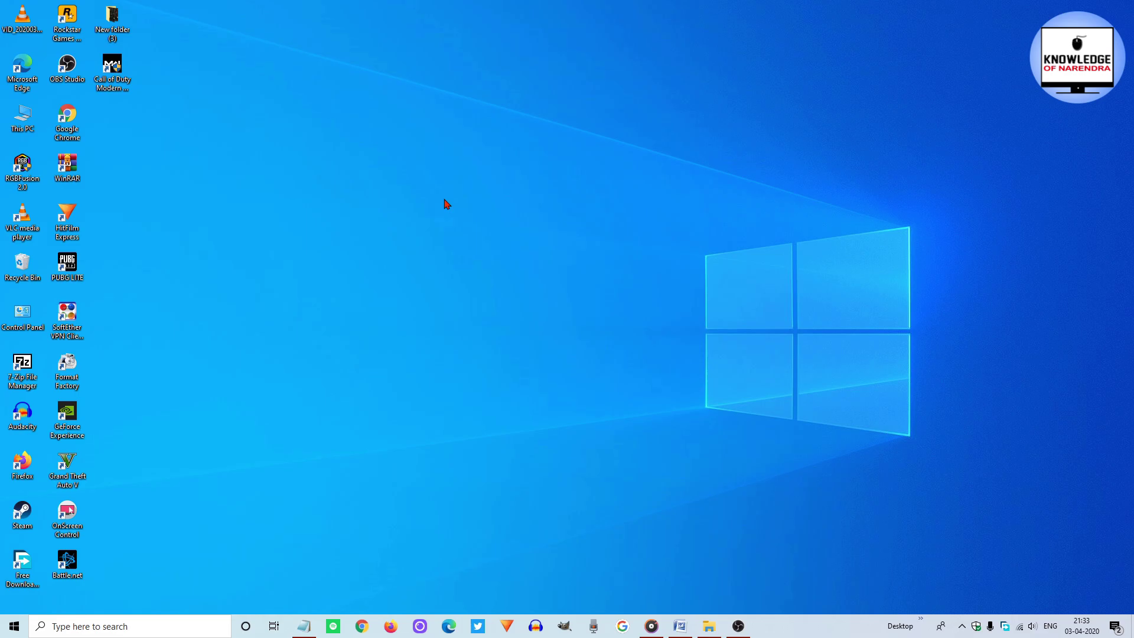